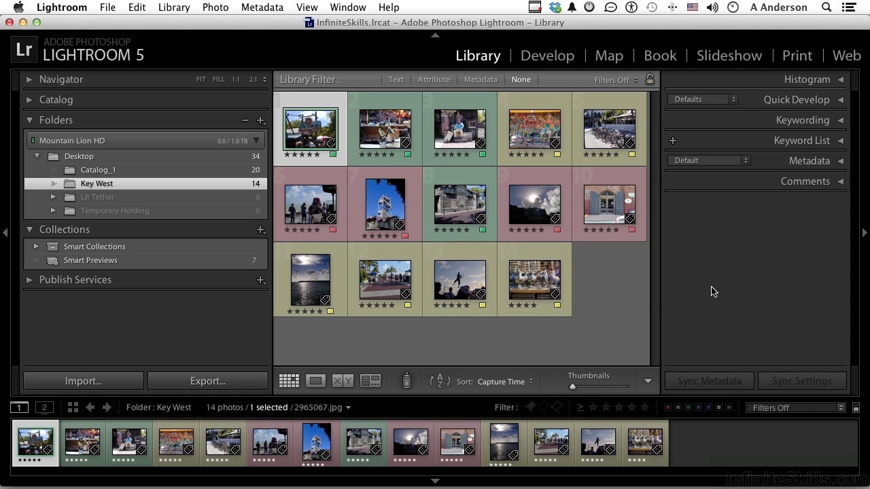
- Expand the Smart Collections set in the Collections panel, then collapse it again
left_click(37, 246)
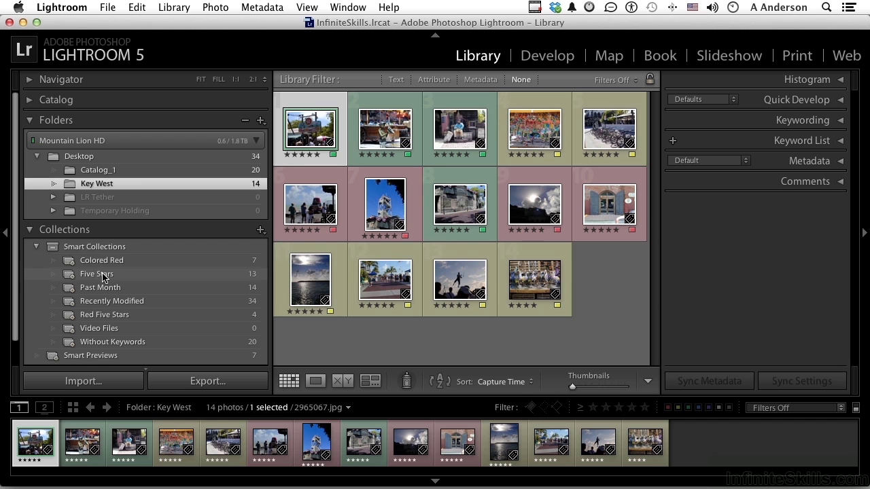
left_click(37, 247)
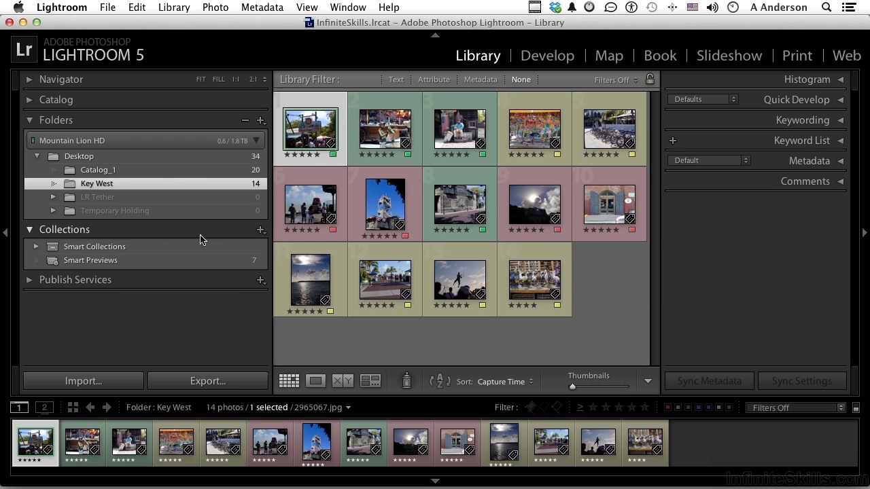
- Create an empty top-level collection set named 'Manual Collections'
left_click(260, 230)
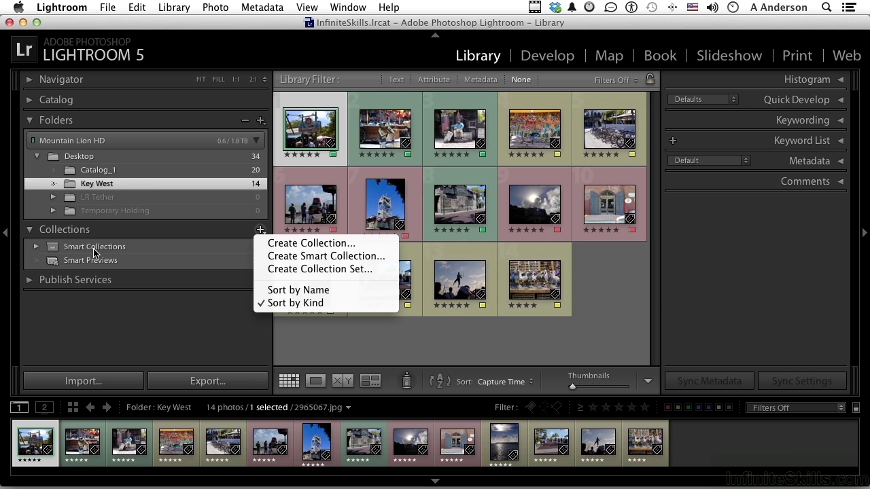
left_click(275, 270)
type("Manual C")
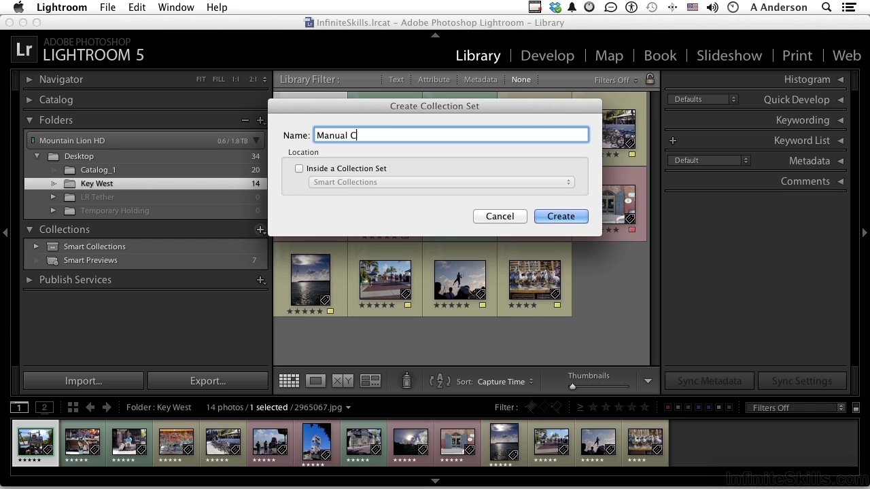
type("ollections")
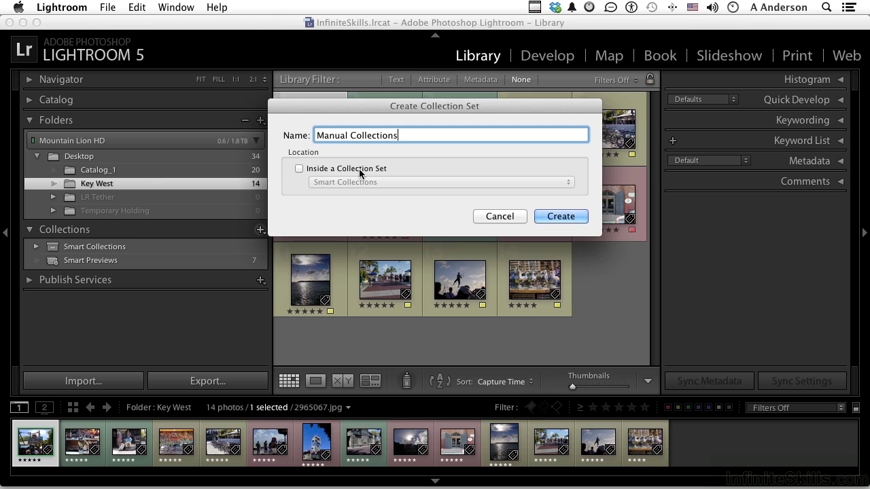
left_click(543, 216)
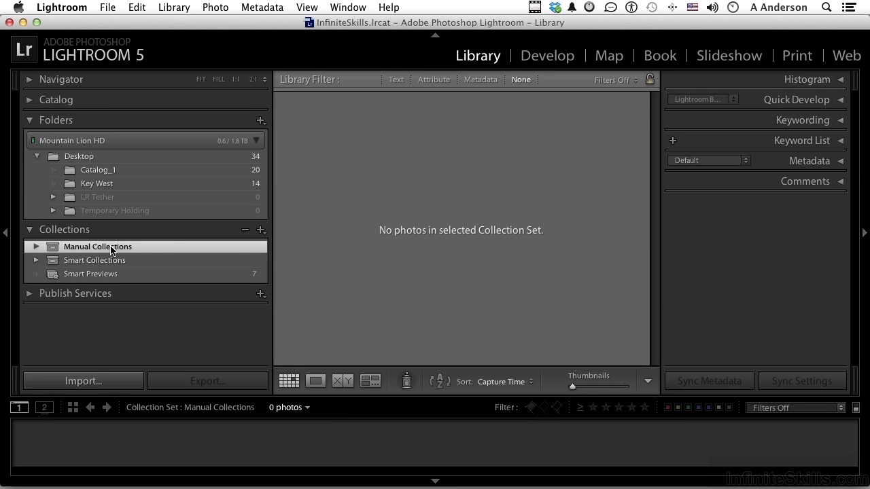
- Show the Catalog_1 folder and select the dancer, couple, swimmer, man-by-the-wall and old woman photos
left_click(99, 171)
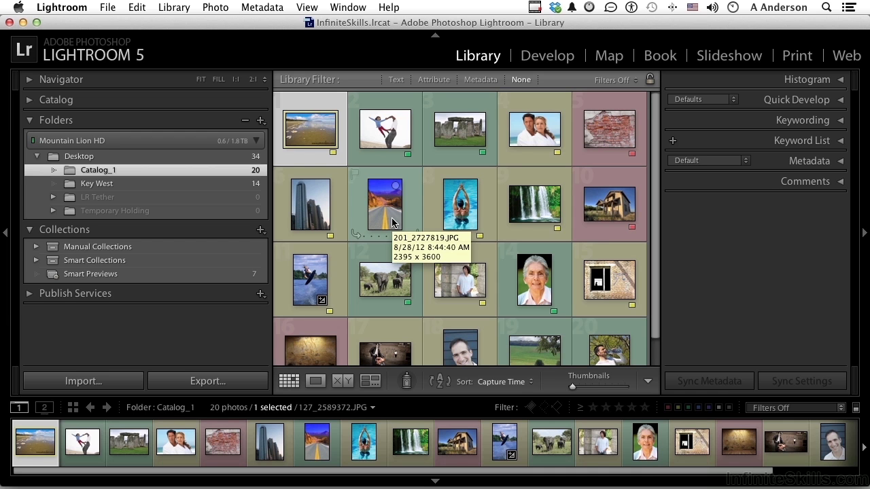
left_click(392, 124)
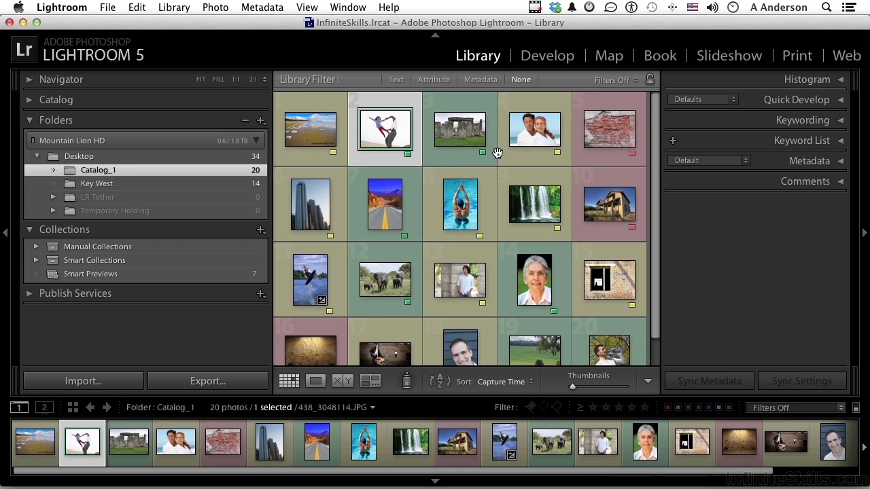
left_click(522, 140, "super")
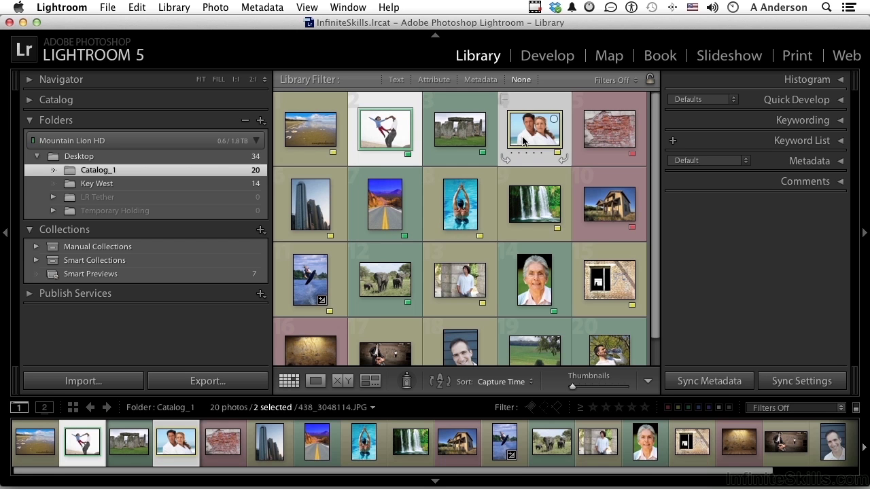
left_click(477, 218, "super")
left_click(478, 295, "super")
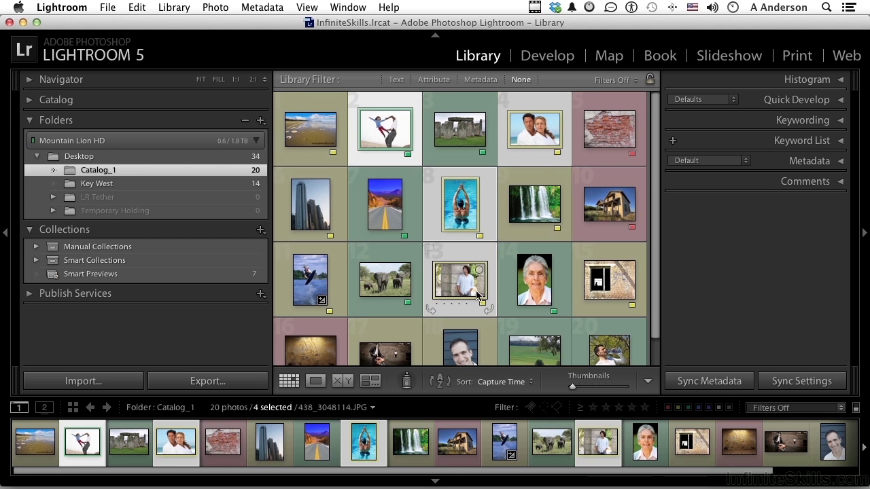
left_click(538, 289, "super")
- Add the kayaker, young man, guitar-player and drinking-man photos to the selection
scroll(537, 289, "down", 1)
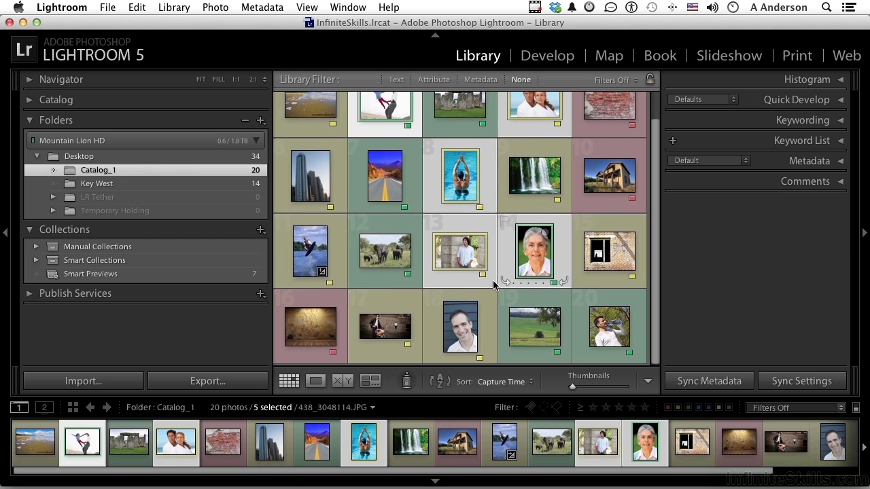
left_click(310, 249, "super")
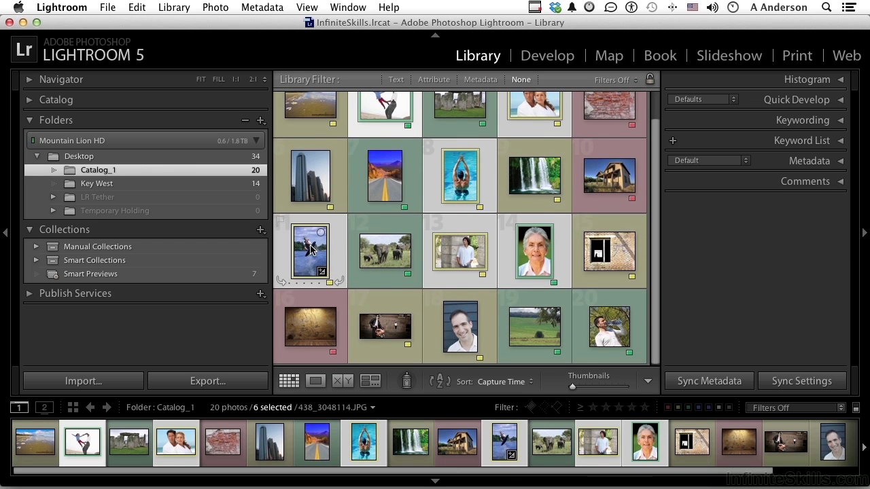
left_click(426, 332, "super")
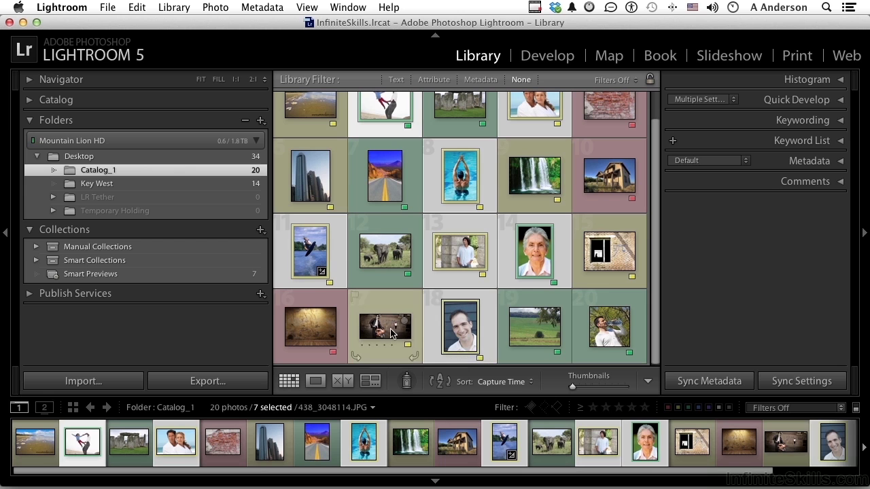
left_click(385, 326, "super")
left_click(612, 338, "super")
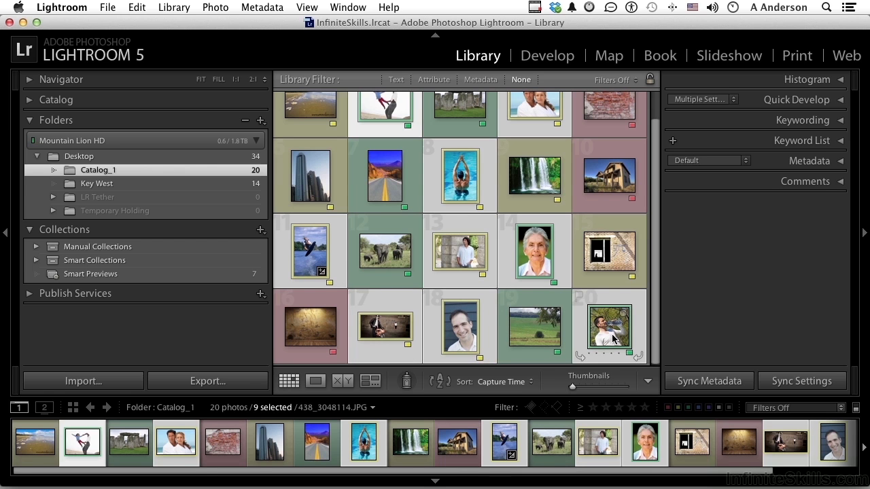
- Create target collection 'People' inside Manual Collections from the nine selected photos
left_click(261, 230)
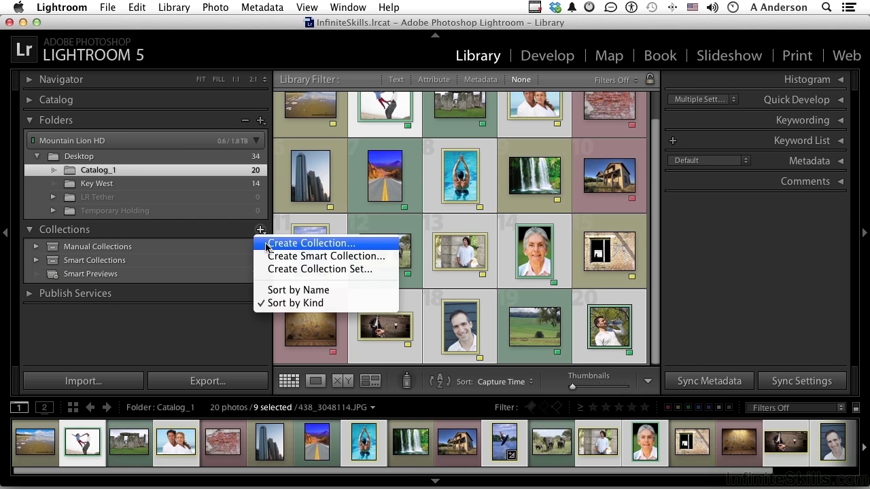
left_click(266, 244)
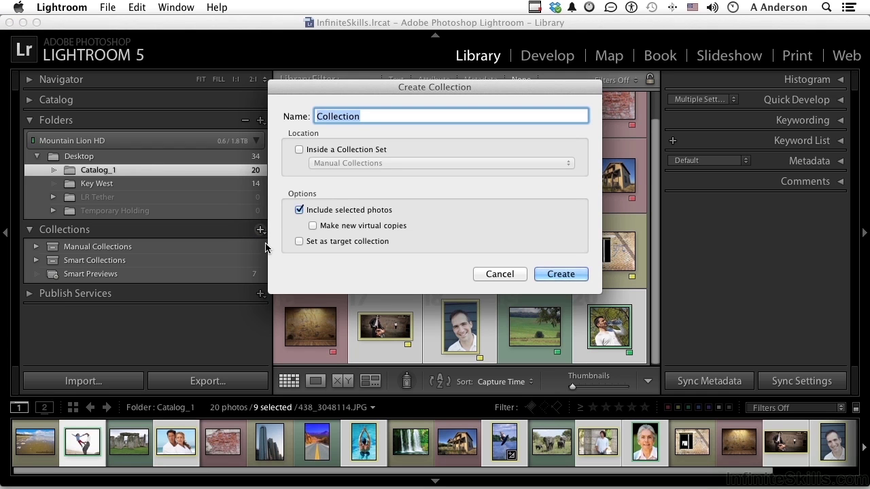
type("People")
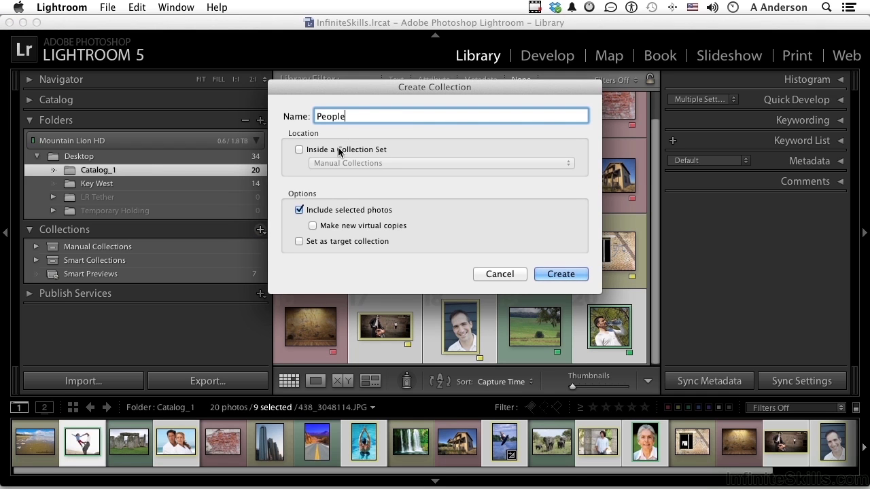
left_click(338, 155)
left_click(338, 164)
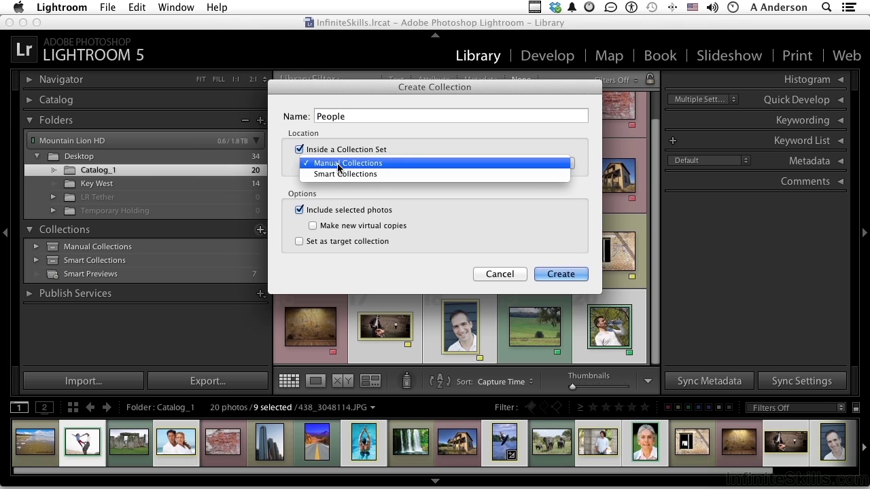
left_click(338, 164)
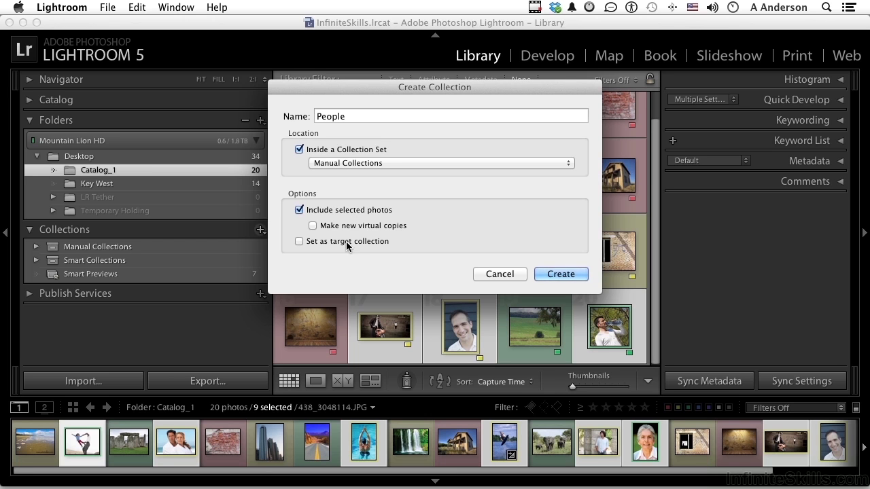
left_click(300, 242)
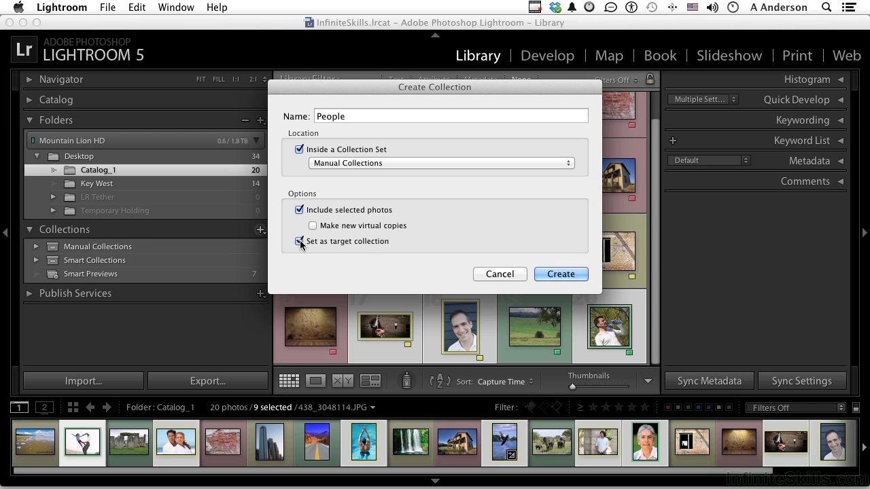
left_click(549, 275)
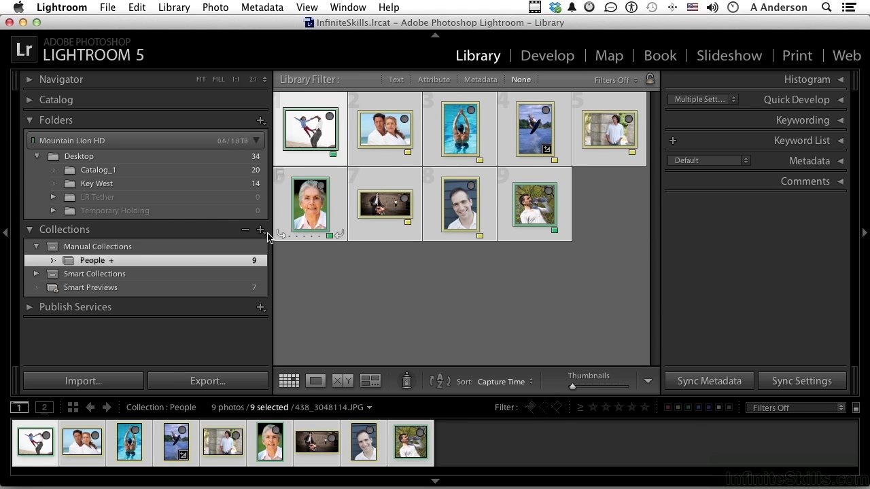
- Show the Key West folder and select the three cloudy-sky photos 6, 9 and 11
left_click(121, 185)
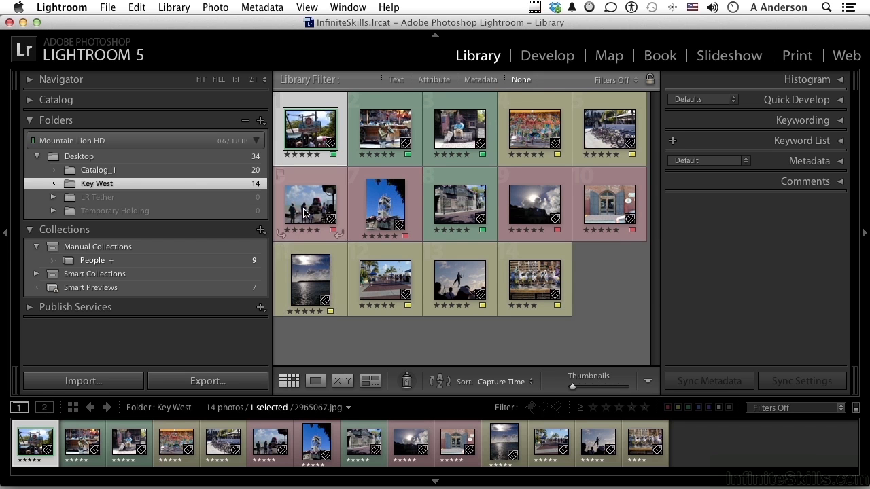
mouse_move(304, 213)
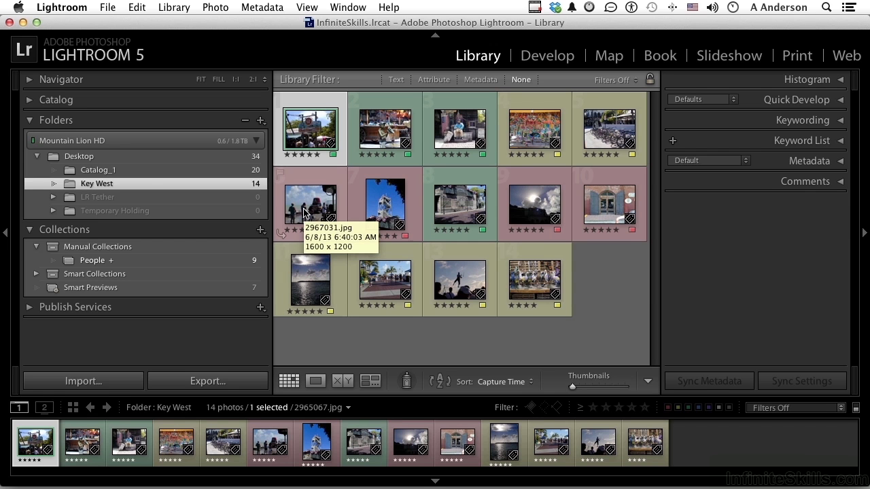
left_click(309, 205)
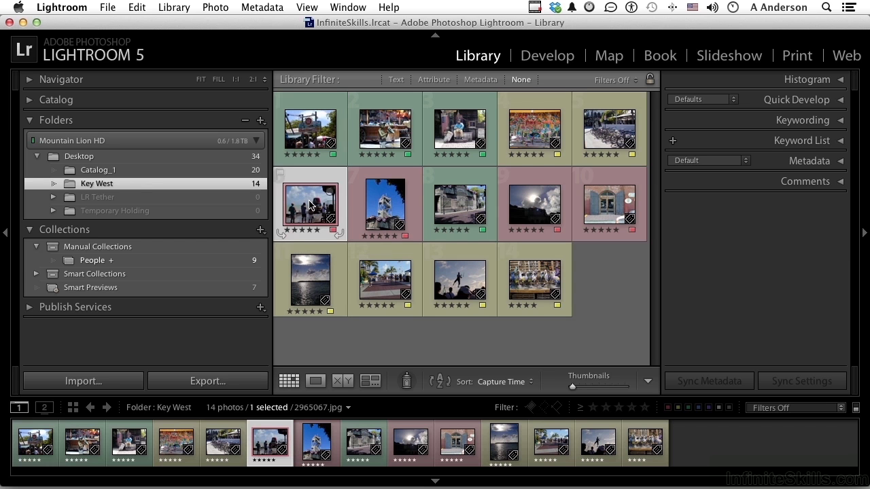
left_click(535, 203, "super")
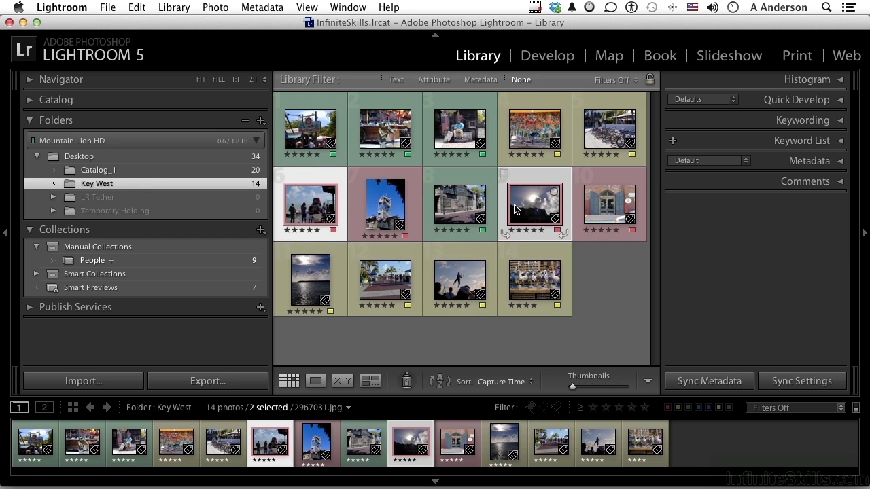
left_click(302, 268, "super")
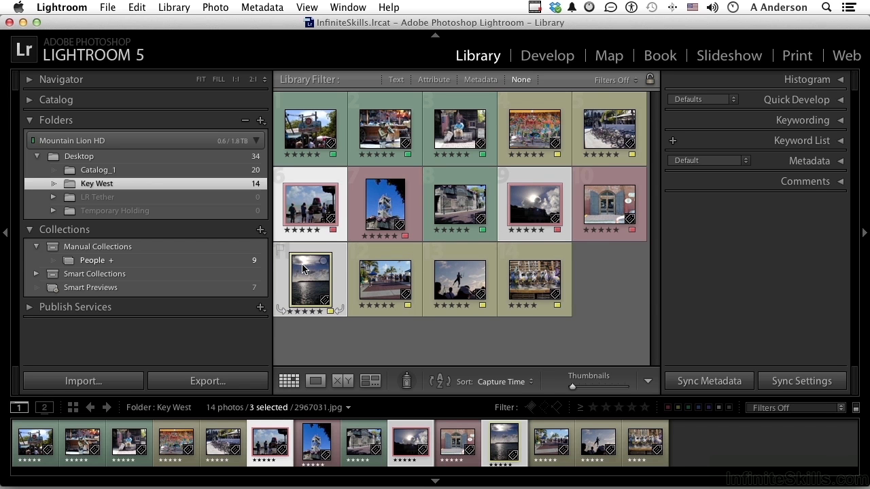
- Create collection 'Clouds' inside Manual Collections holding the three selected sky photos
left_click(260, 229)
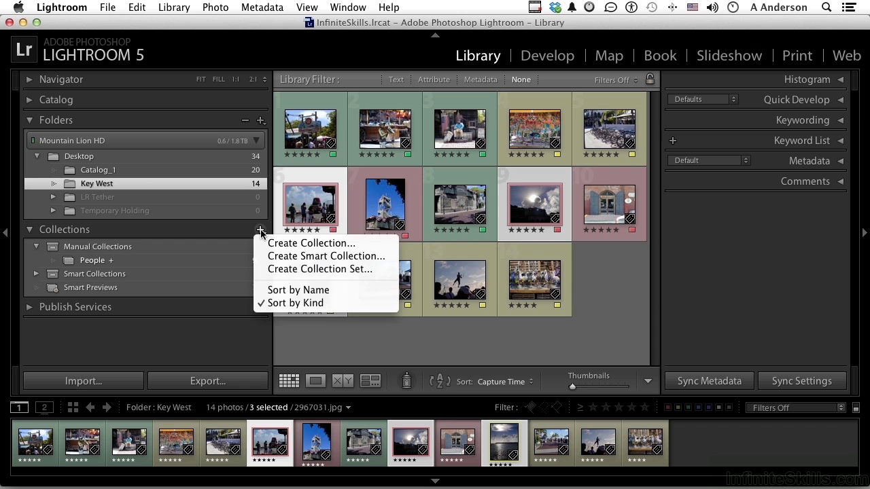
left_click(267, 244)
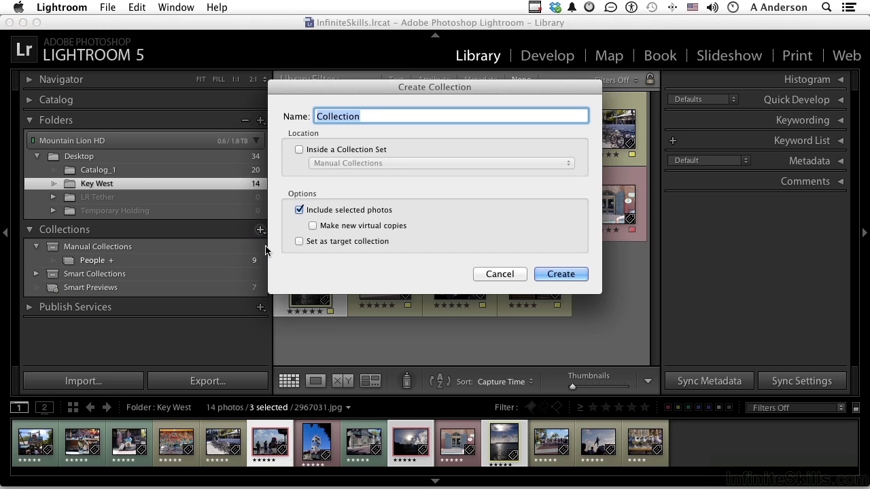
type("Clouds")
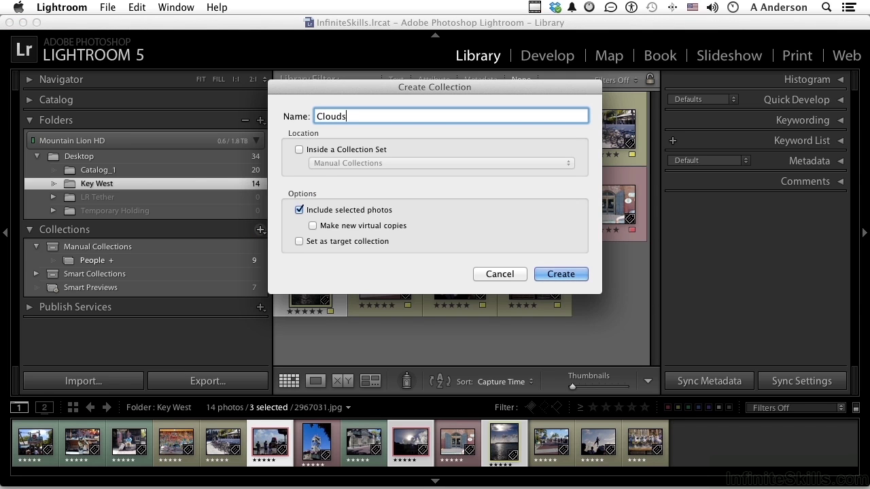
left_click(300, 150)
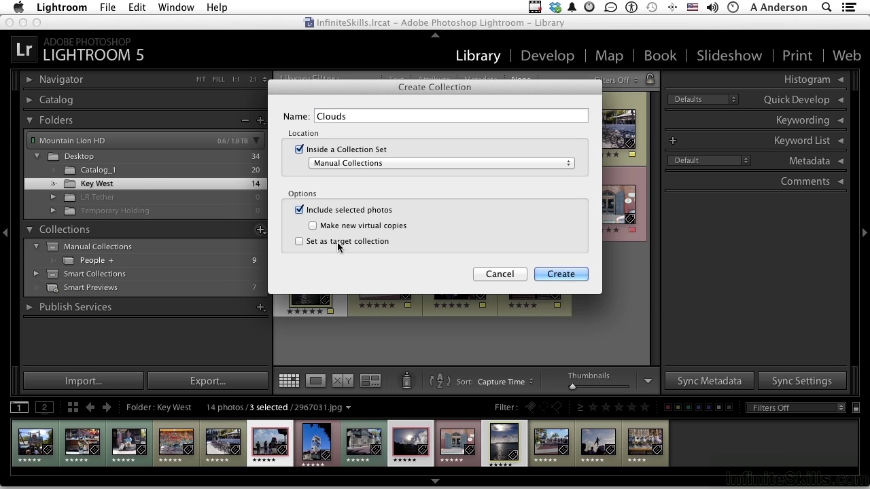
left_click(554, 275)
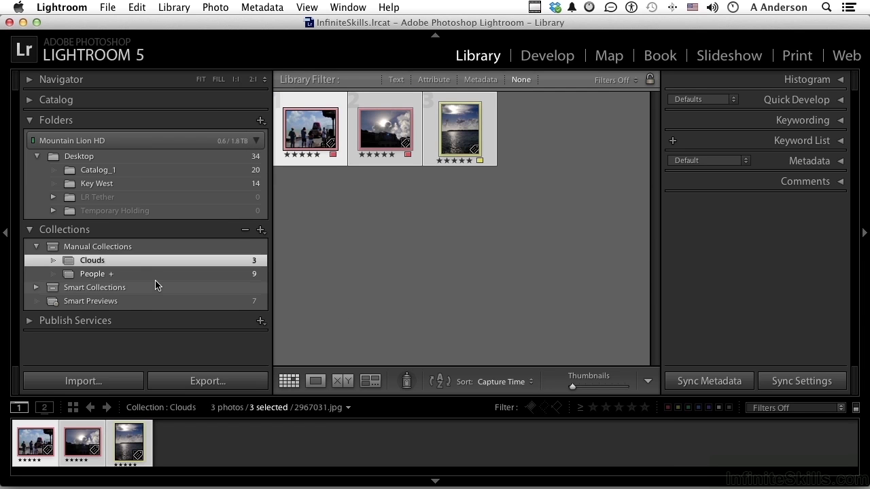
- Compare the People and Clouds collections' photos, then open and dismiss the Photo menu
left_click(155, 274)
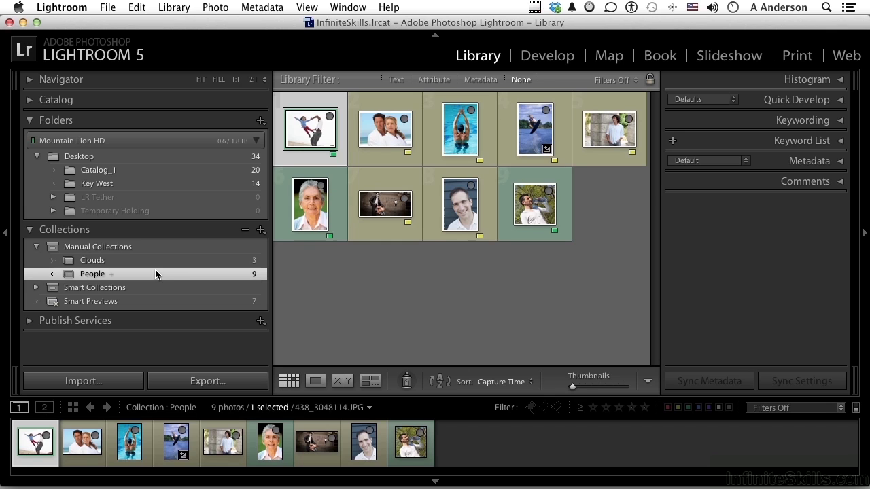
left_click(157, 261)
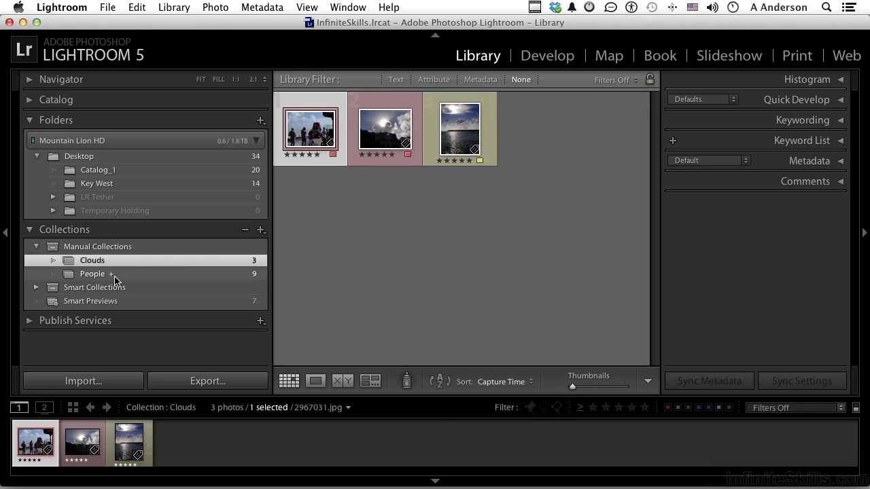
left_click(138, 277)
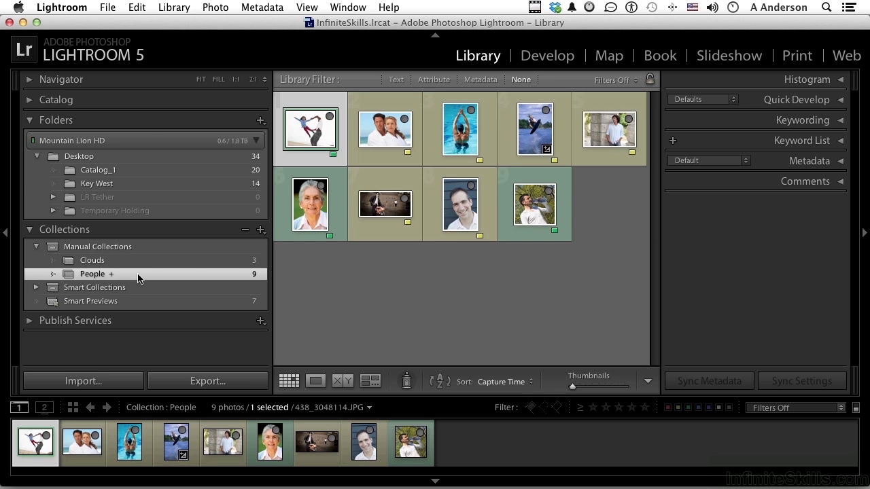
left_click(216, 7)
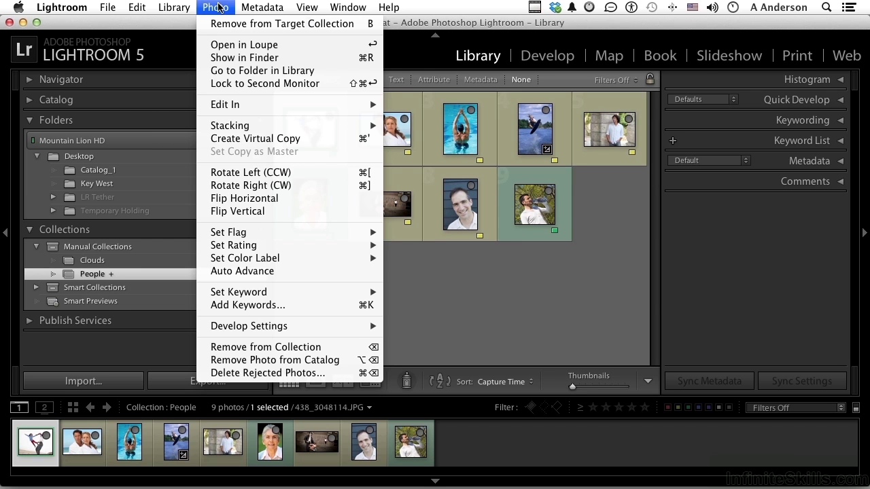
left_click(217, 7)
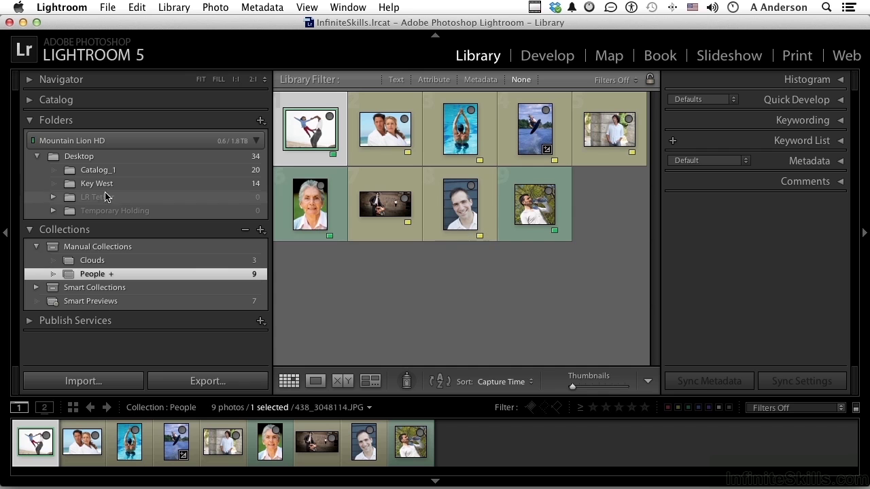
- Add two Key West photos to the People target collection and view its 11 photos
left_click(101, 184)
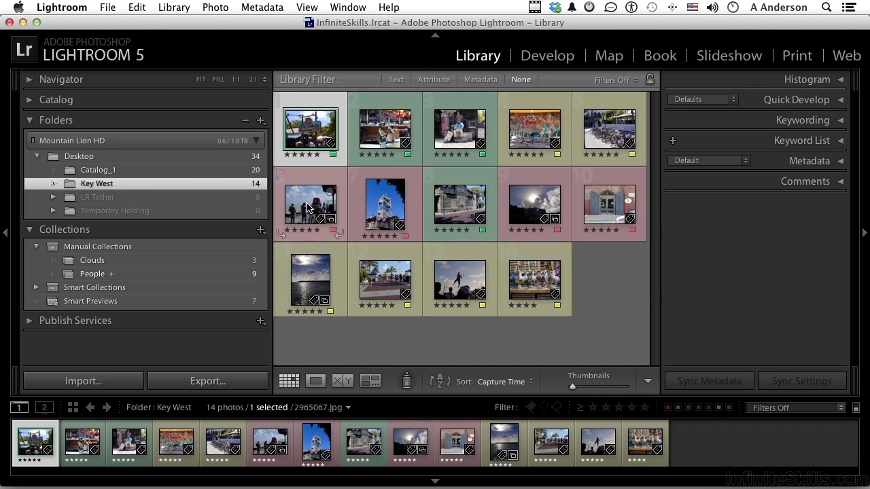
mouse_move(307, 208)
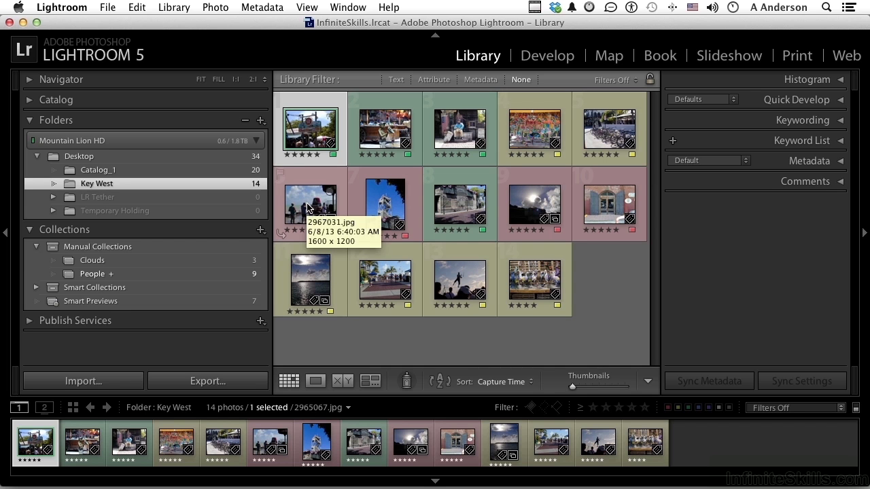
key("b")
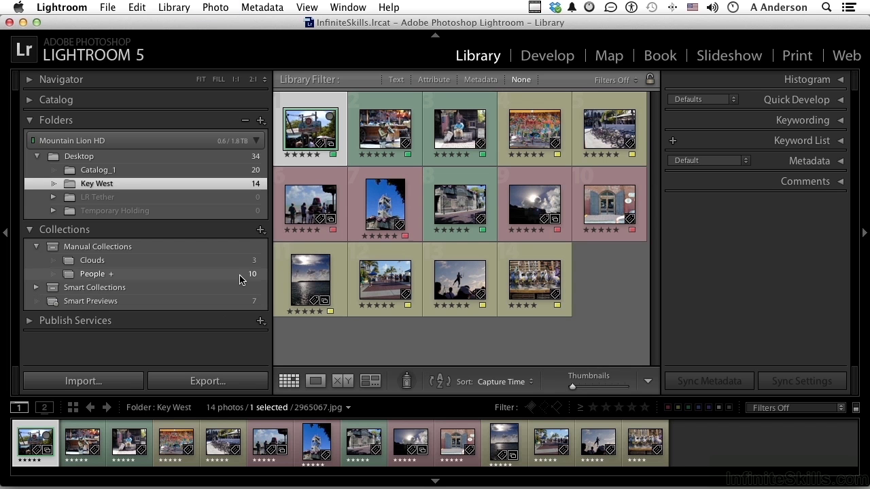
left_click(472, 279)
left_click(480, 268)
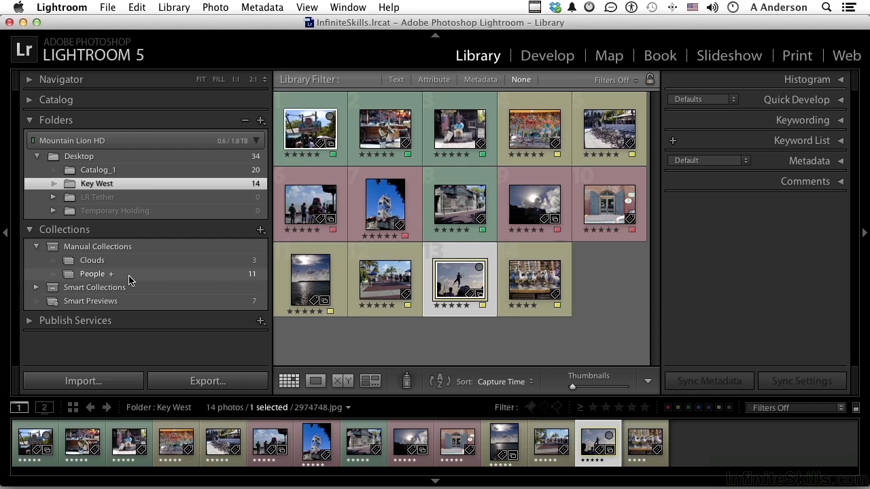
left_click(92, 273)
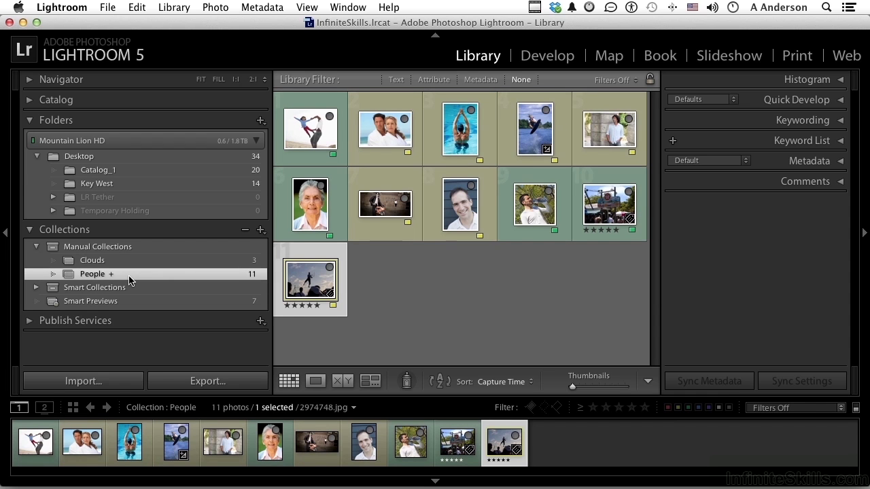
- Toggle the Catalog panel, then expand Smart Collections to list its five smart collections
left_click(29, 99)
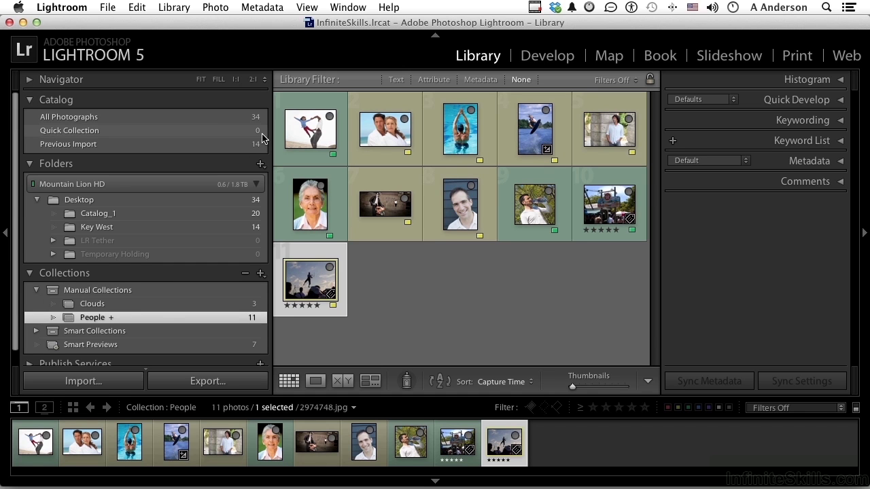
left_click(29, 100)
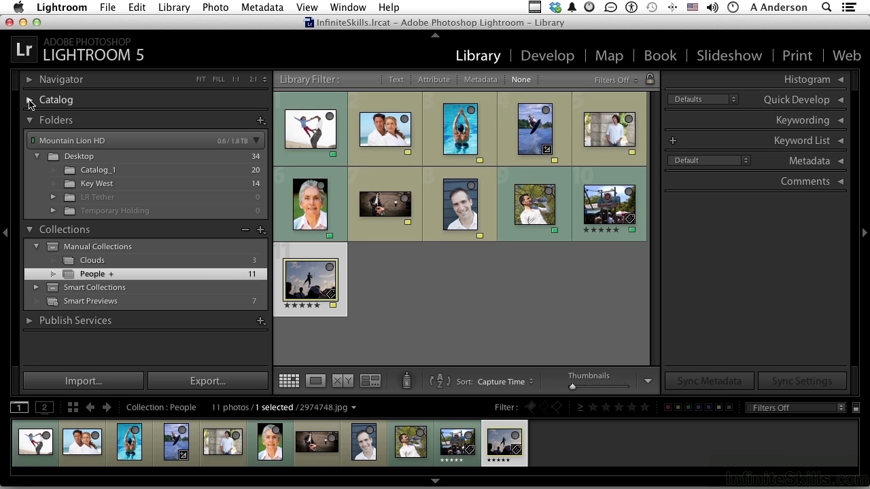
mouse_move(407, 156)
left_click(36, 290)
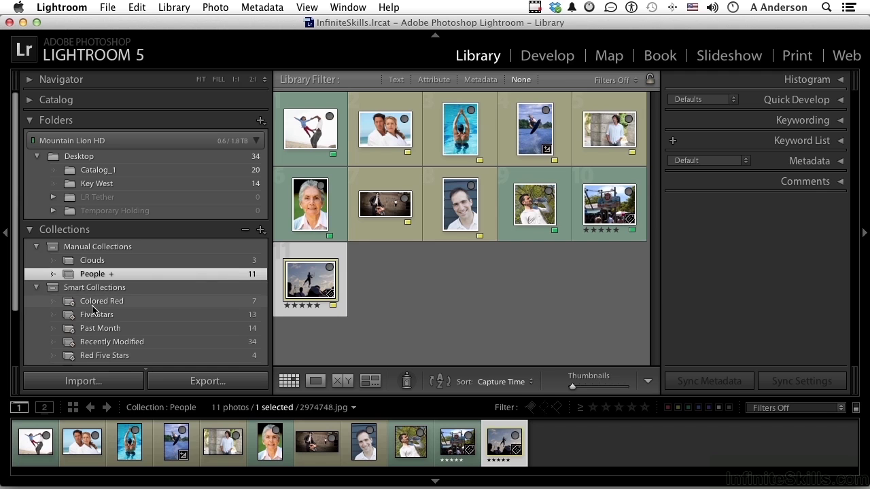